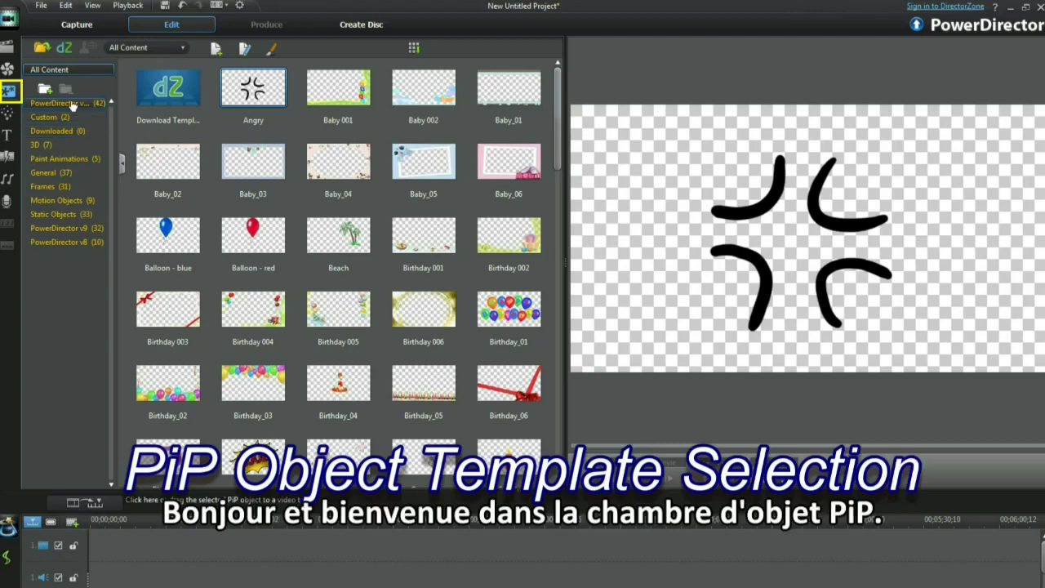
Show every PiP object template by selecting the All Content category.
click(51, 71)
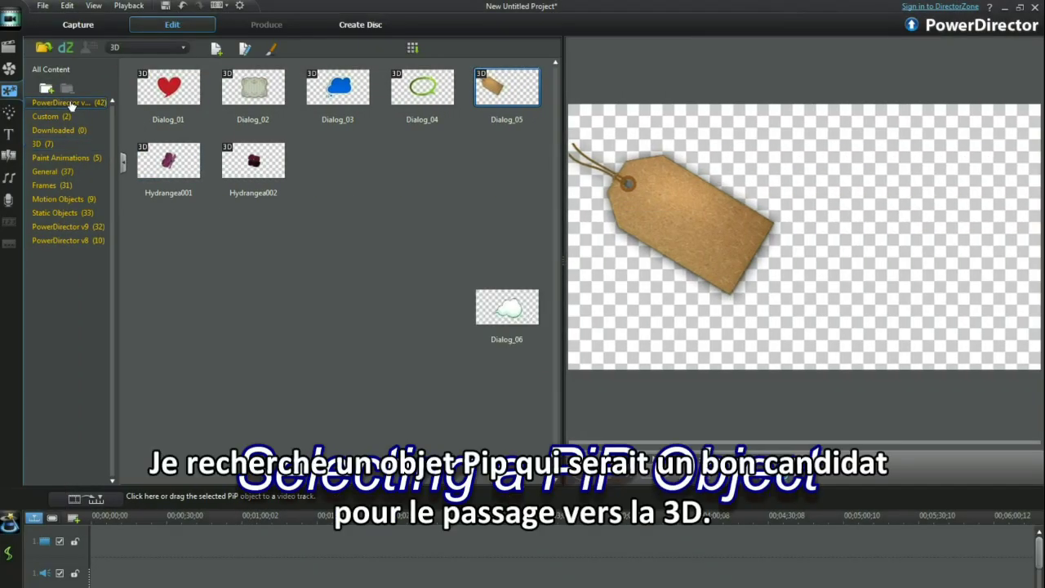
Browse the PowerDirector v10 templates and select the Travel_07 airplane template.
click(71, 103)
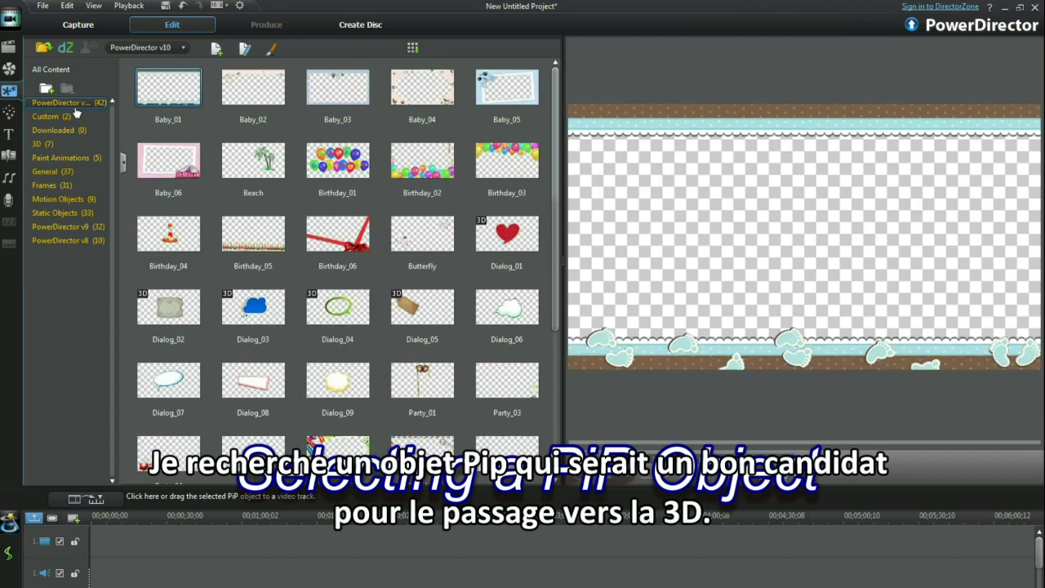
drag(555, 190, 560, 359)
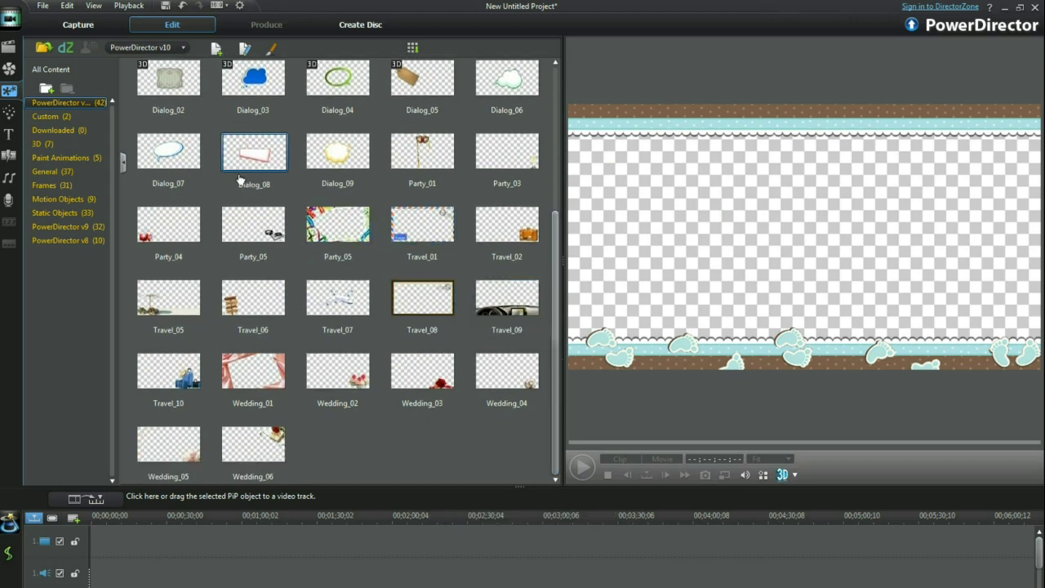
click(174, 302)
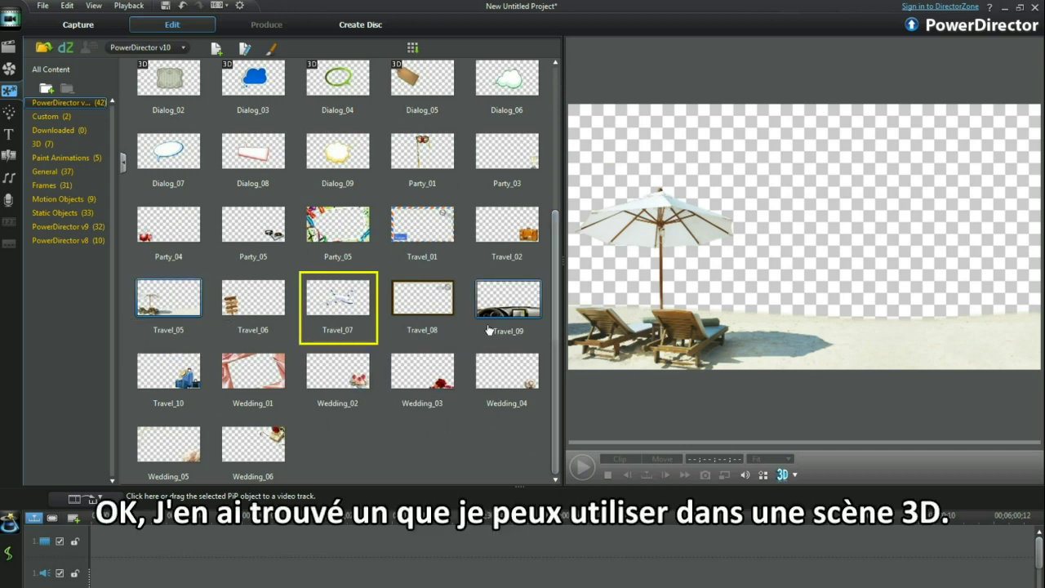
click(338, 306)
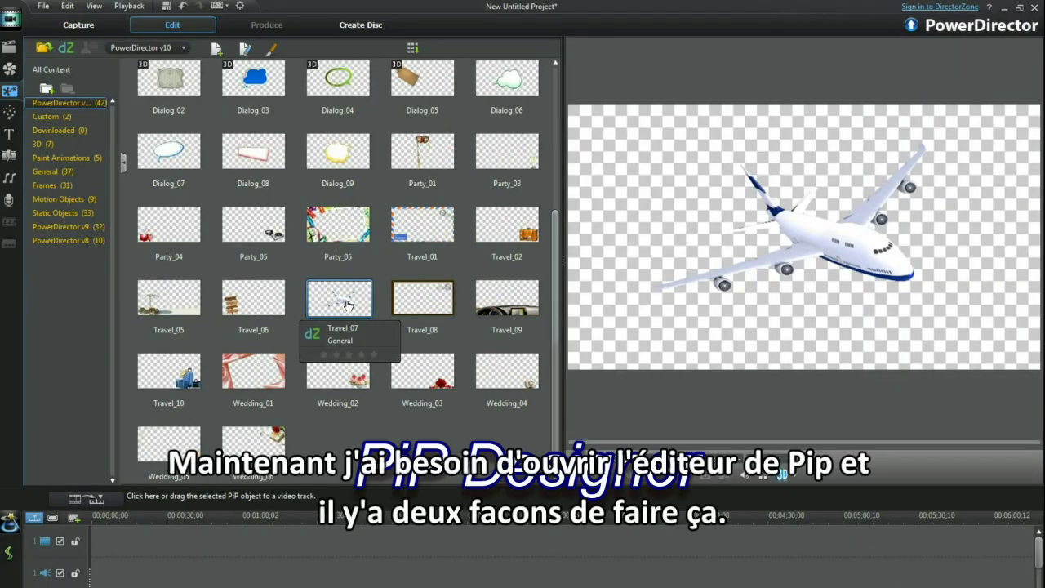
click(347, 306)
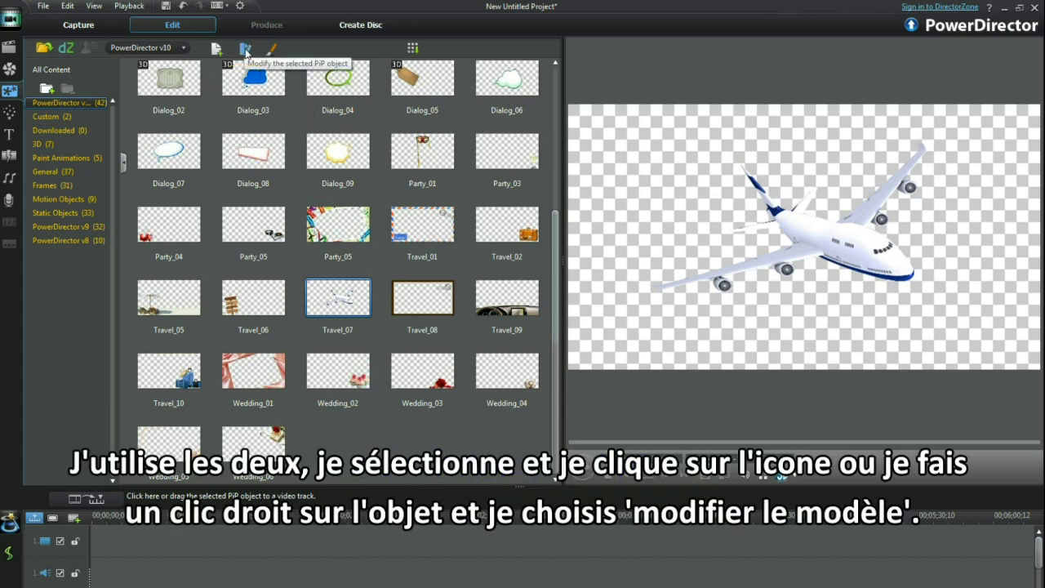
Open Travel_07 in PiP Designer and give the airplane a straight motion path.
right_click(346, 290)
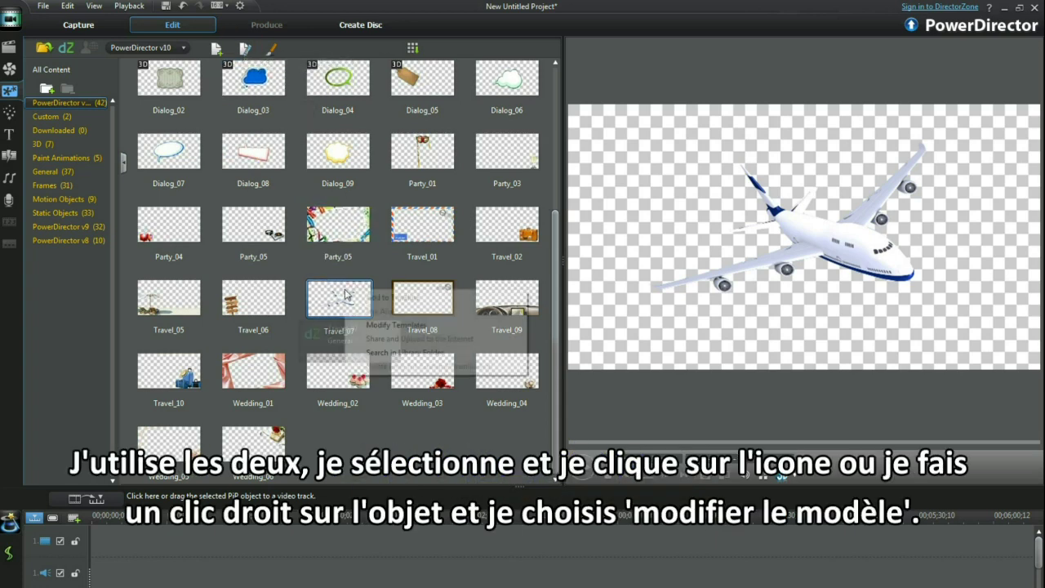
click(403, 326)
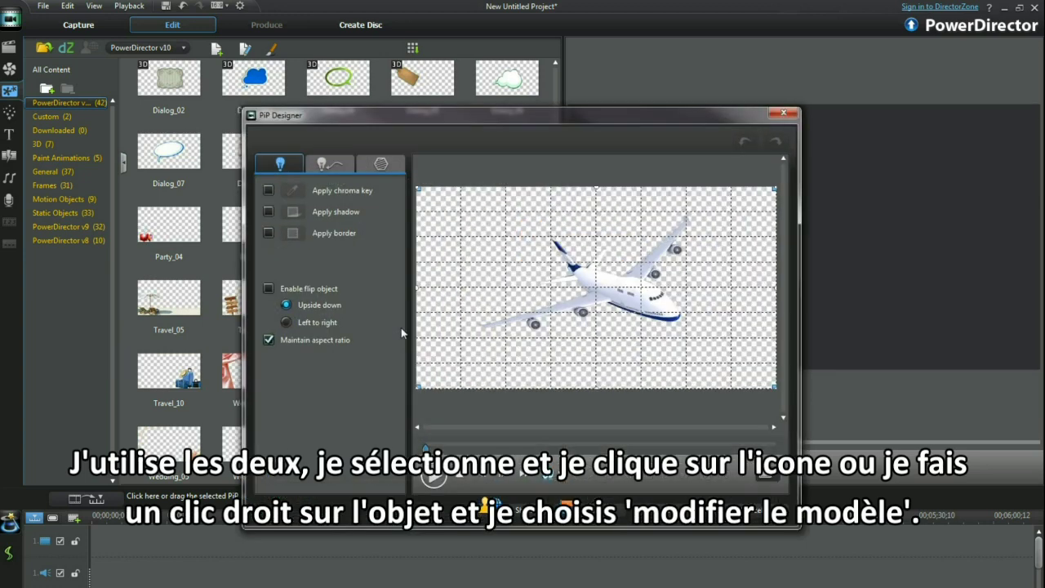
click(330, 164)
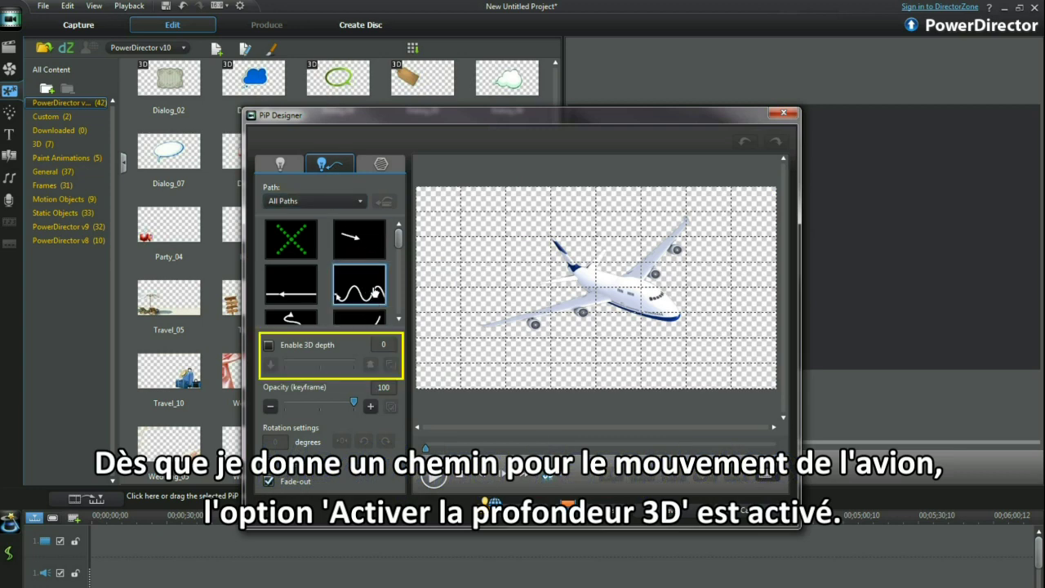
click(360, 239)
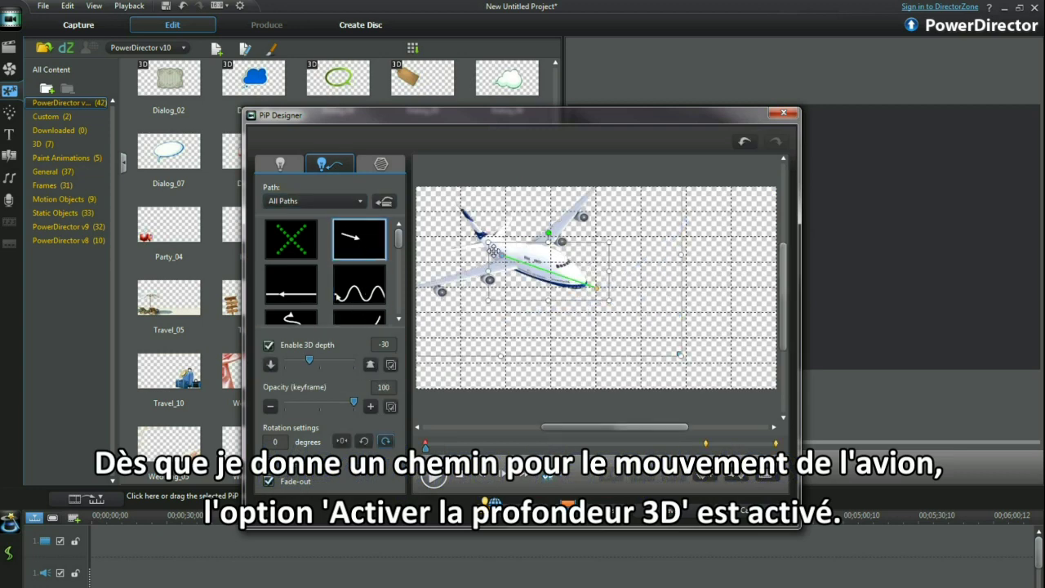
Play the motion, delete its middle keyframe, and go to the animation's end.
click(433, 477)
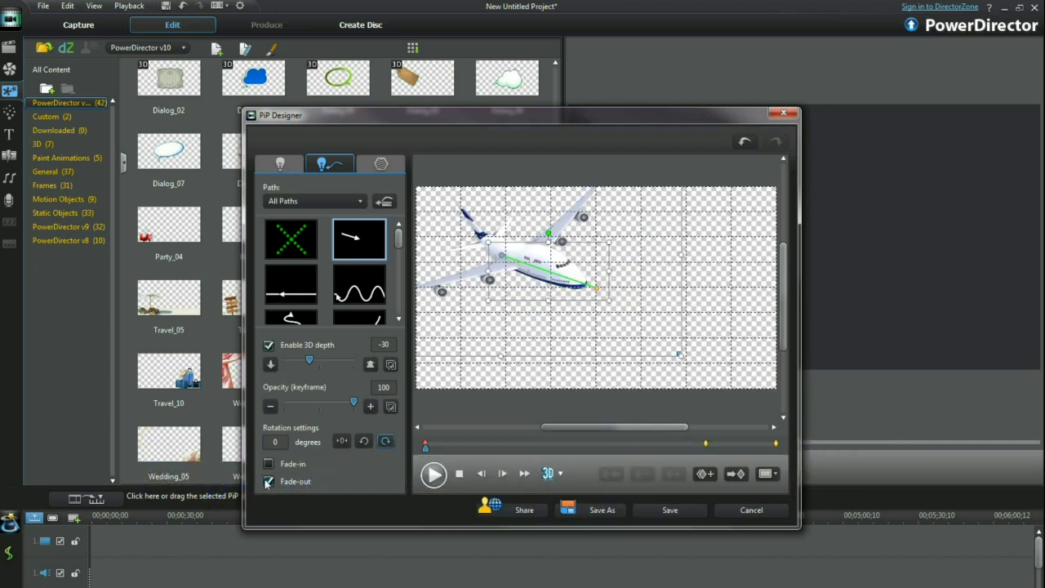
click(706, 447)
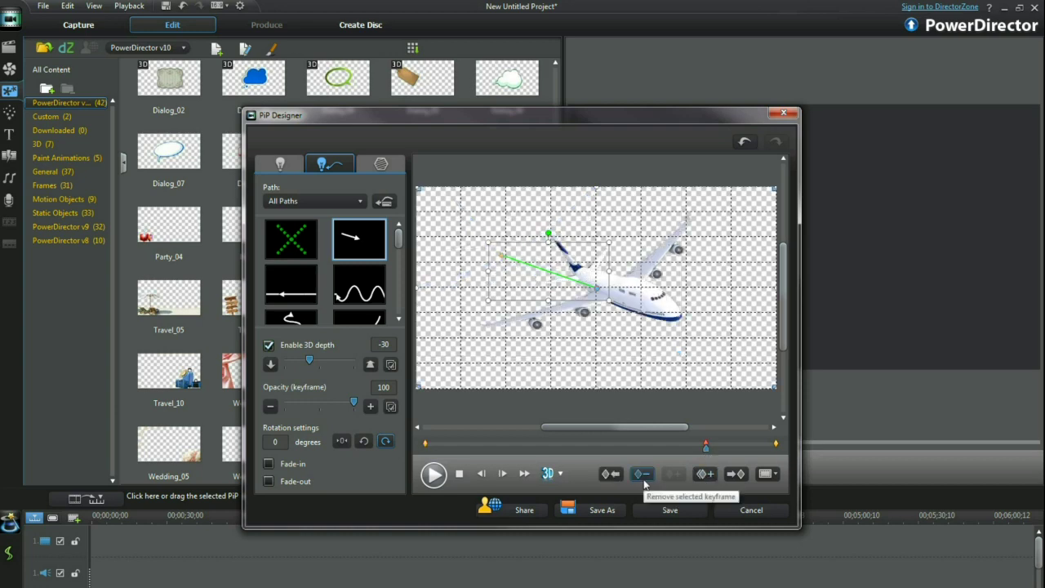
click(642, 473)
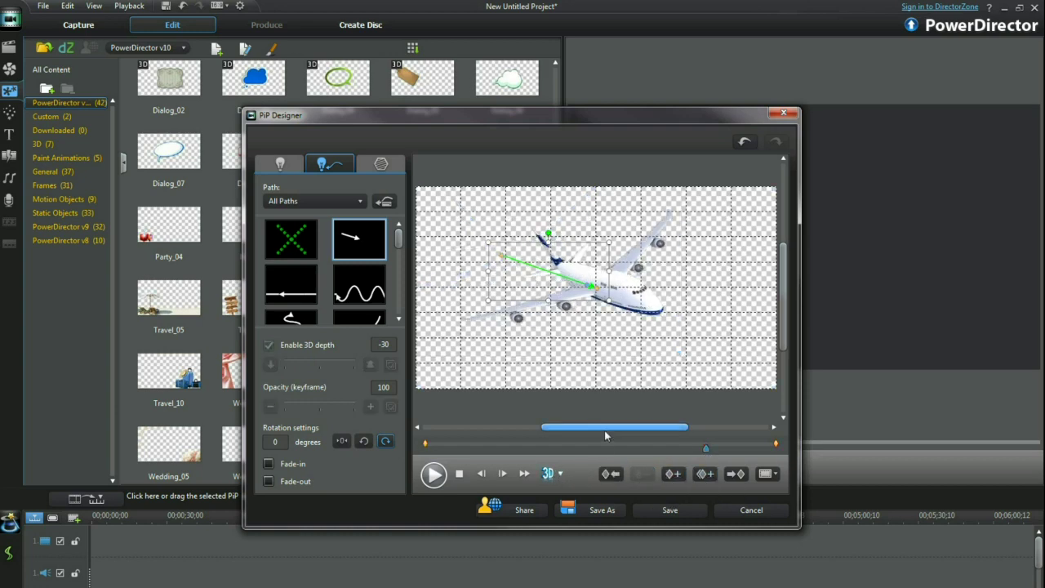
drag(606, 428, 670, 426)
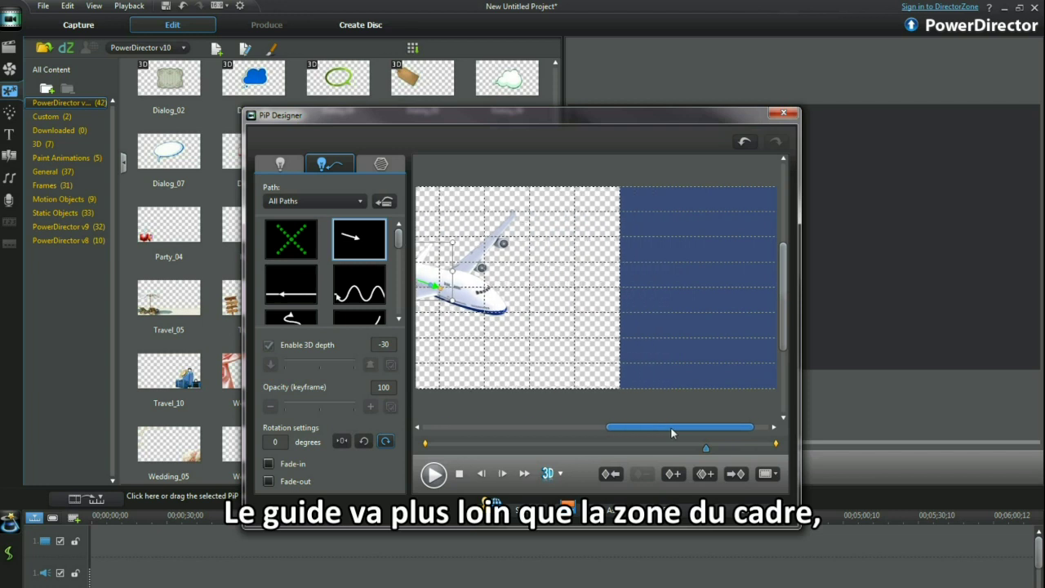
click(776, 446)
Extend the plane's path to the lower right and shrink the plane at the path start.
drag(443, 283, 714, 382)
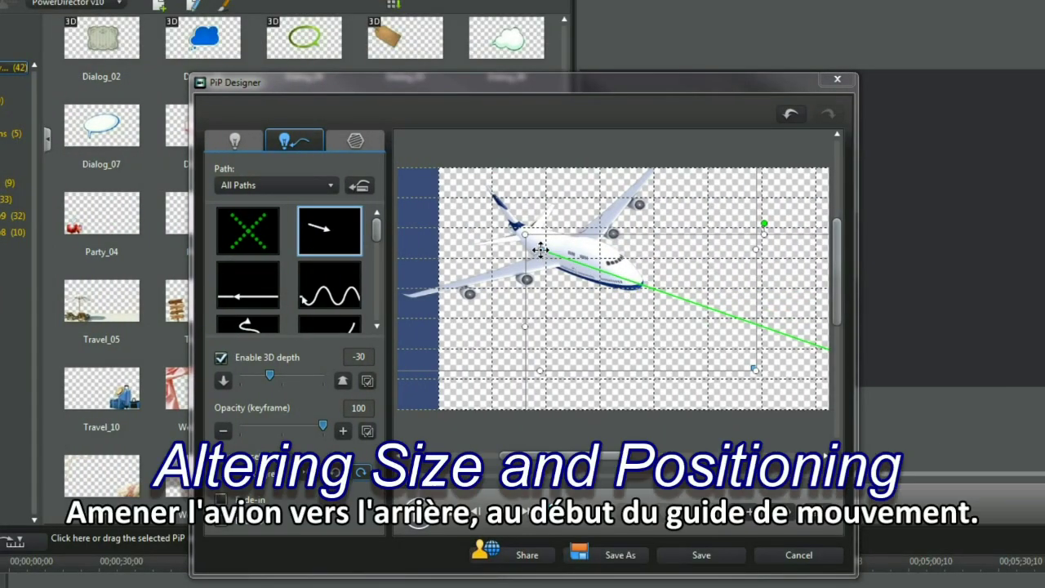
drag(541, 249, 503, 223)
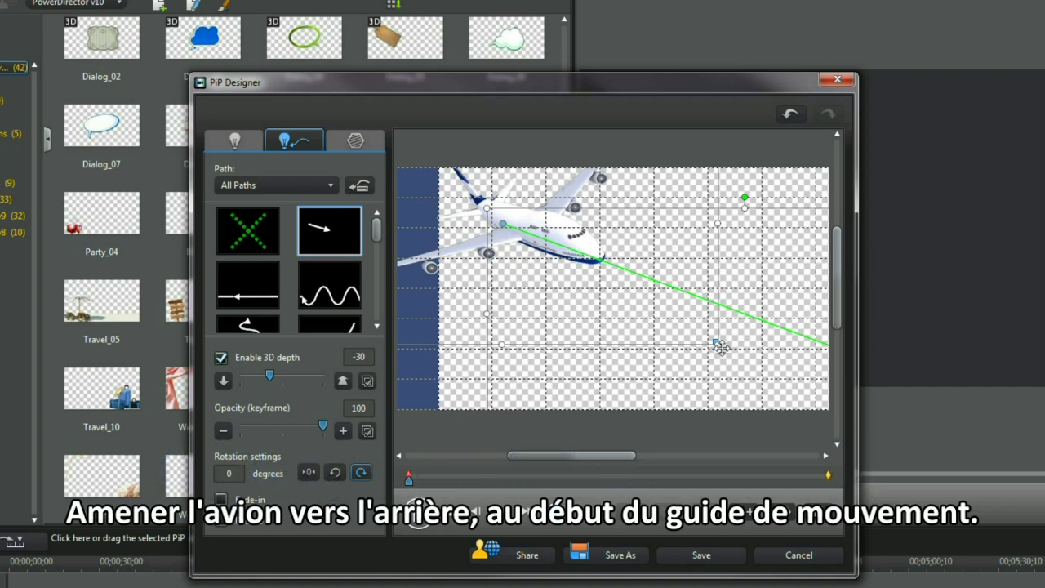
drag(716, 343, 539, 229)
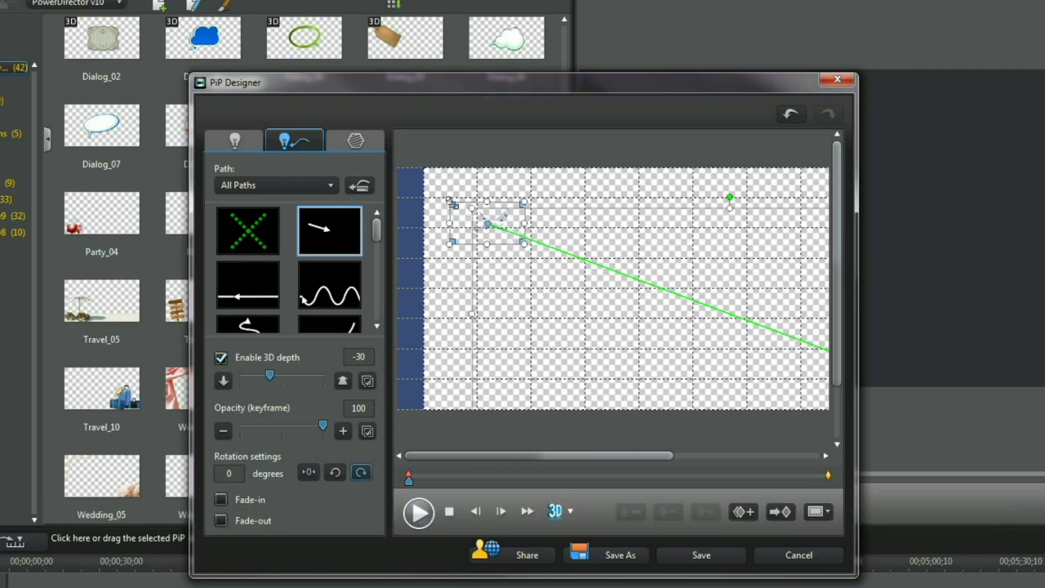
drag(452, 202, 470, 212)
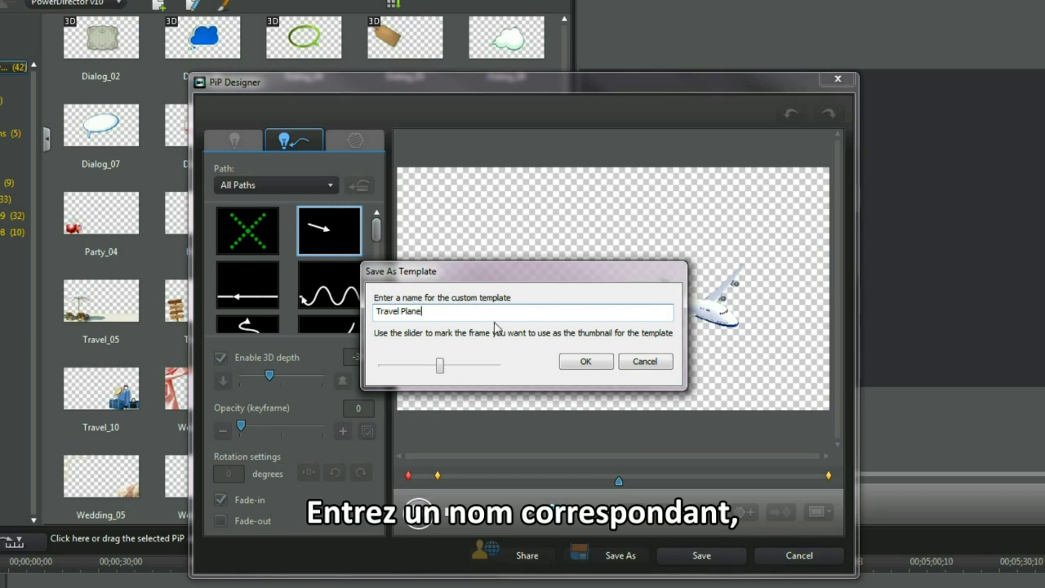
Pick a later thumbnail frame and save the template as Travel Plane.
drag(442, 369, 462, 371)
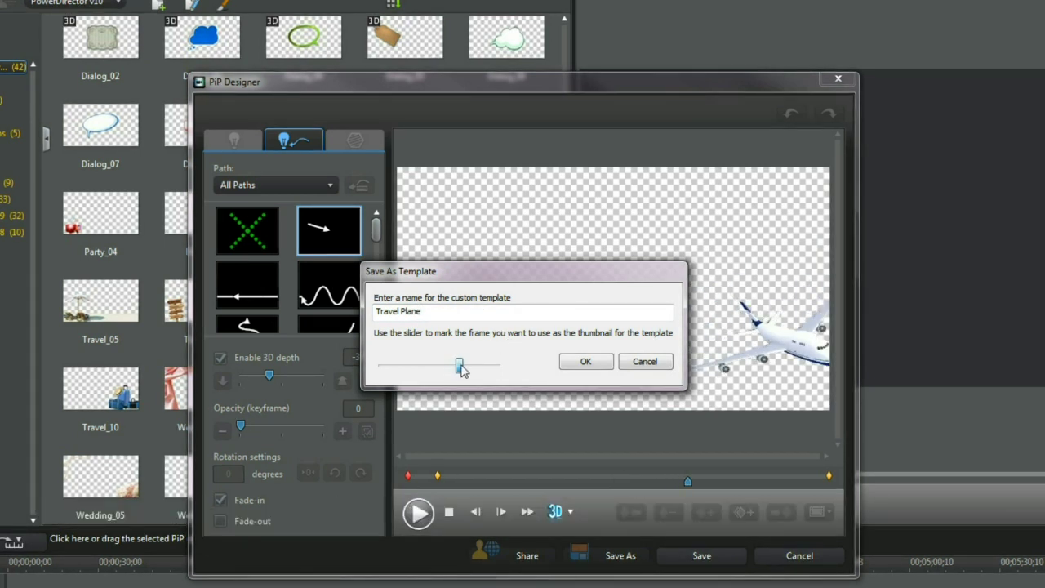
click(584, 364)
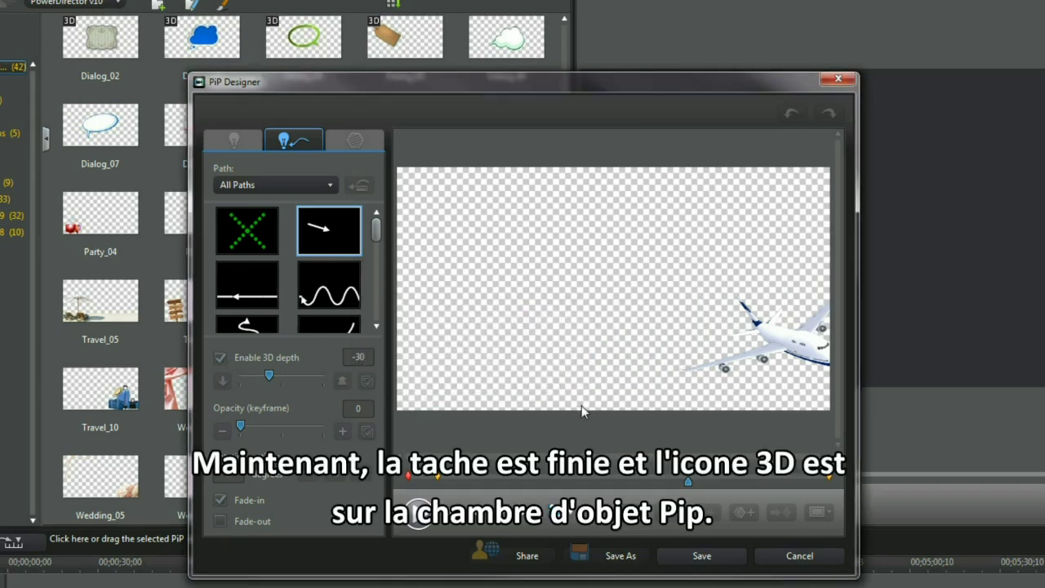
click(702, 556)
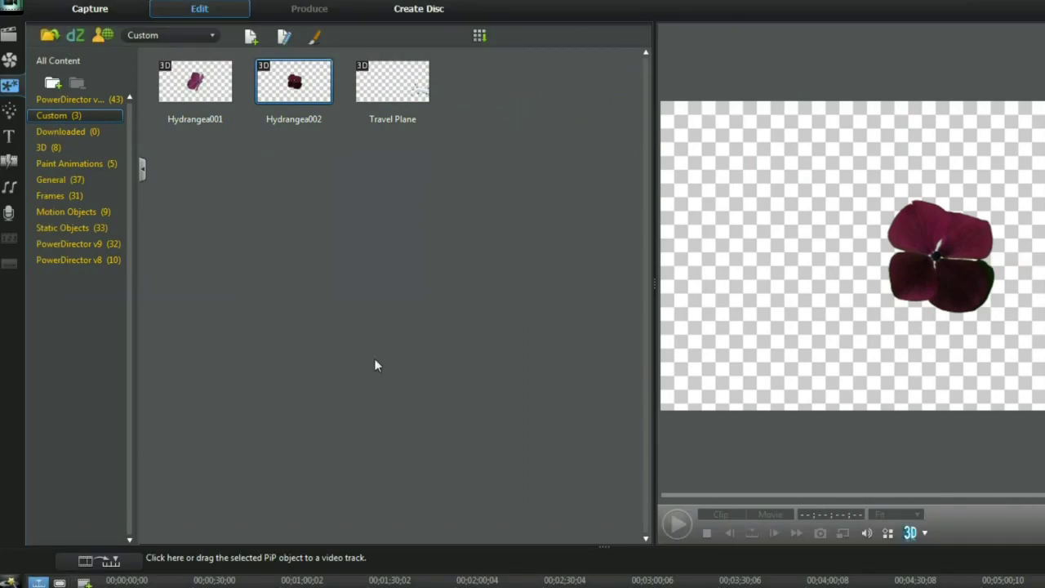
Create a new PiP object from the image Geranium-Blue001.png.
click(251, 35)
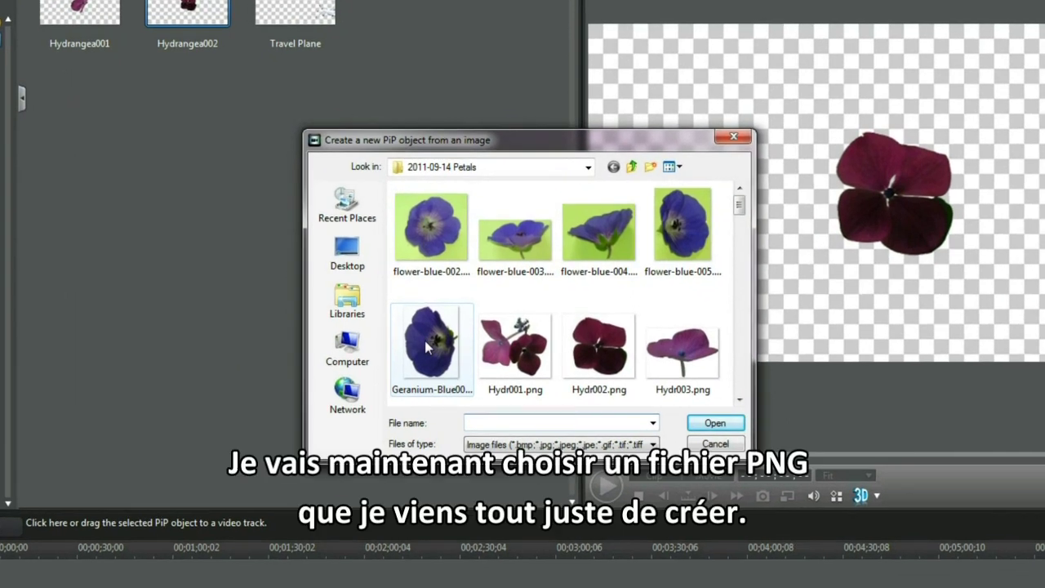
click(502, 408)
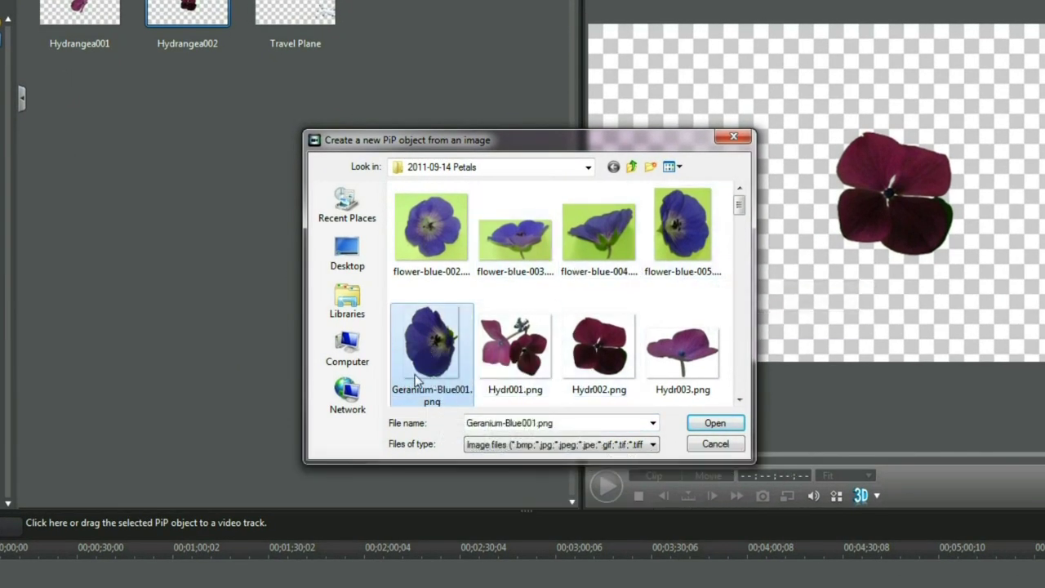
click(706, 425)
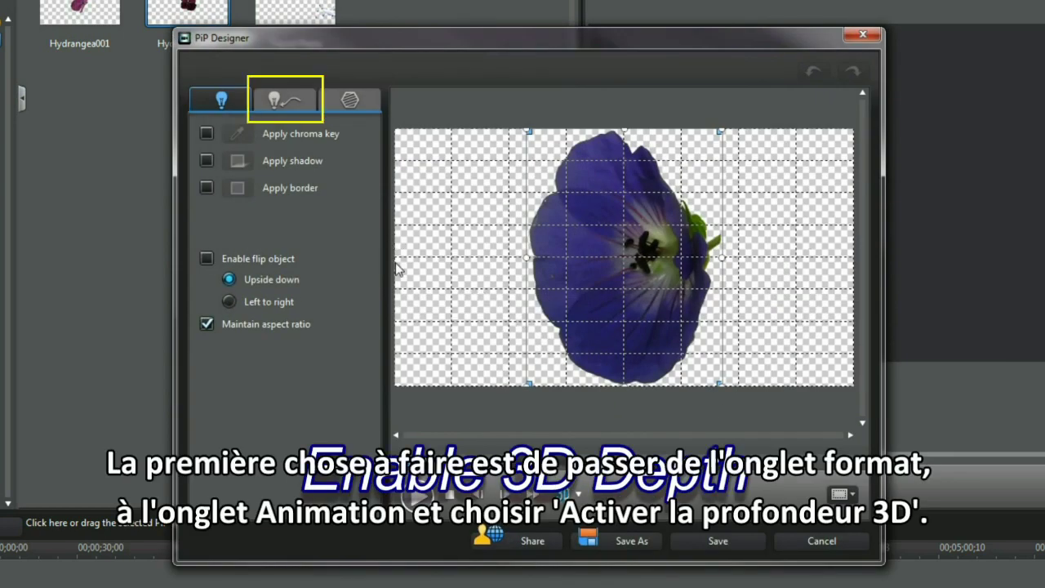
Enable 3D depth (-30) for the geranium object.
click(283, 99)
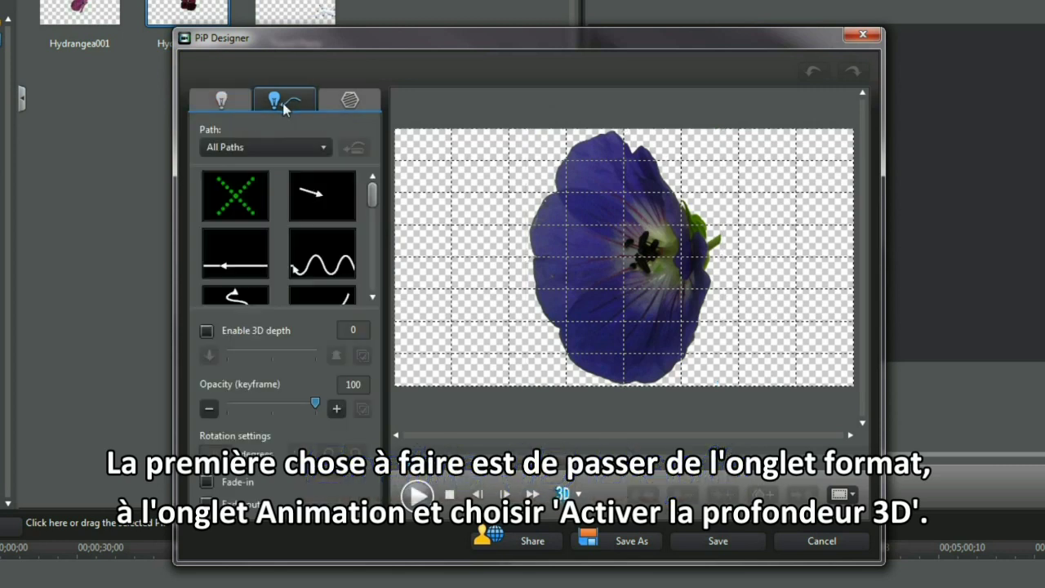
click(207, 331)
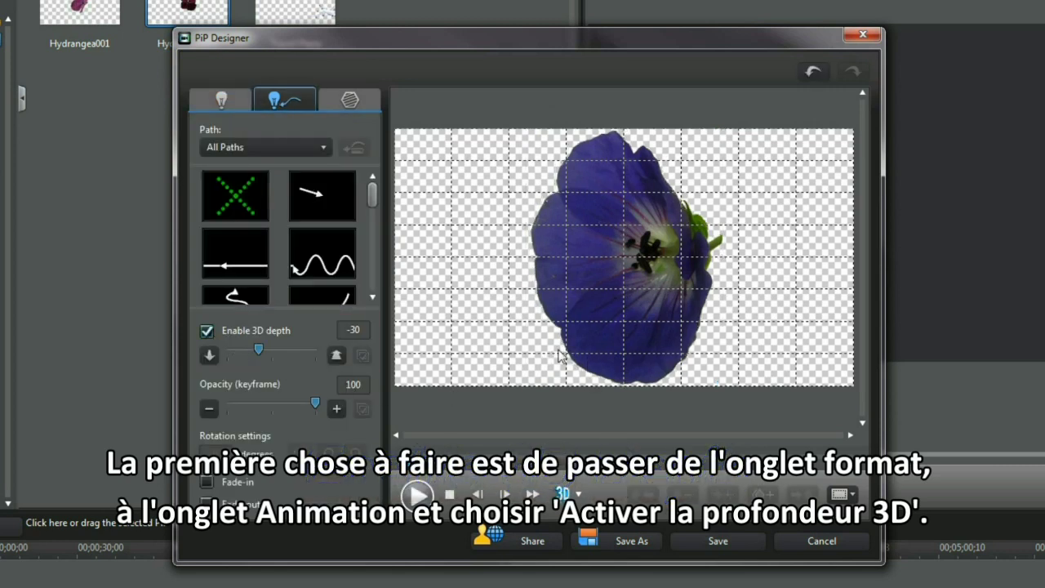
click(223, 99)
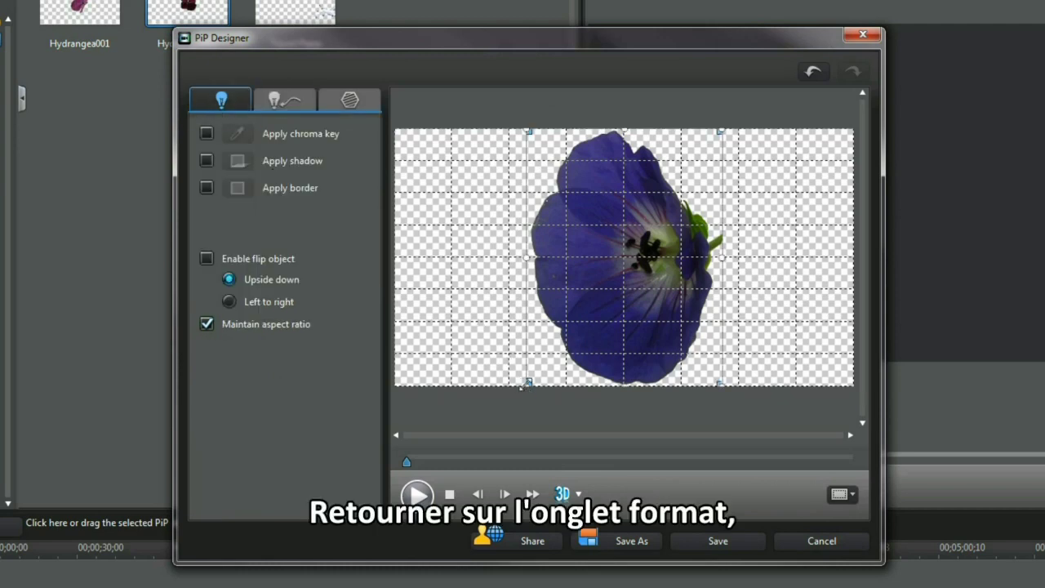
Shrink the geranium and centre it on the canvas.
drag(523, 387, 574, 321)
drag(659, 236, 635, 269)
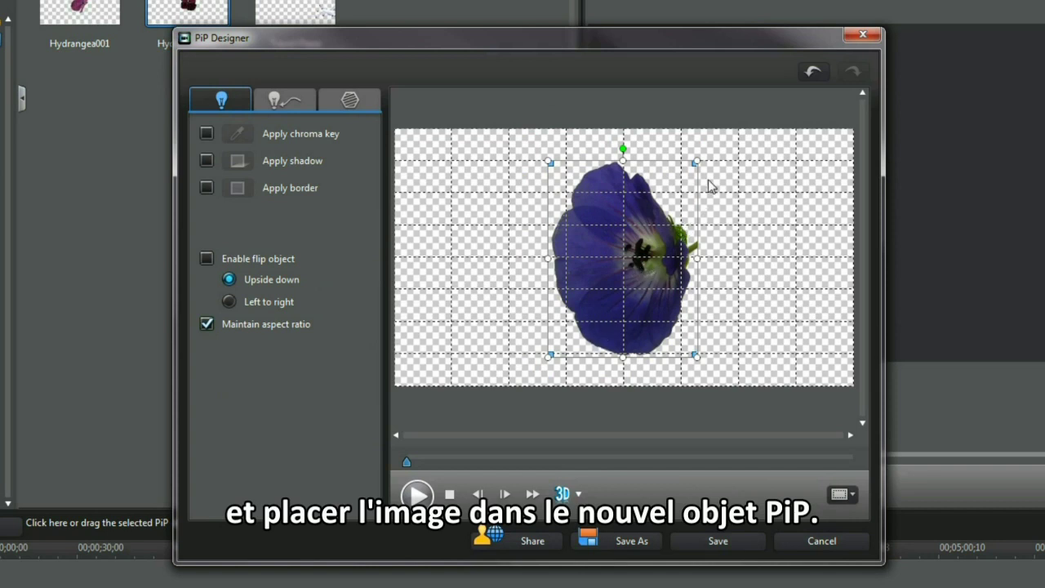
drag(700, 159, 677, 186)
mouse_move(620, 281)
mouse_down()
mouse_move(615, 262)
mouse_move(629, 275)
mouse_up()
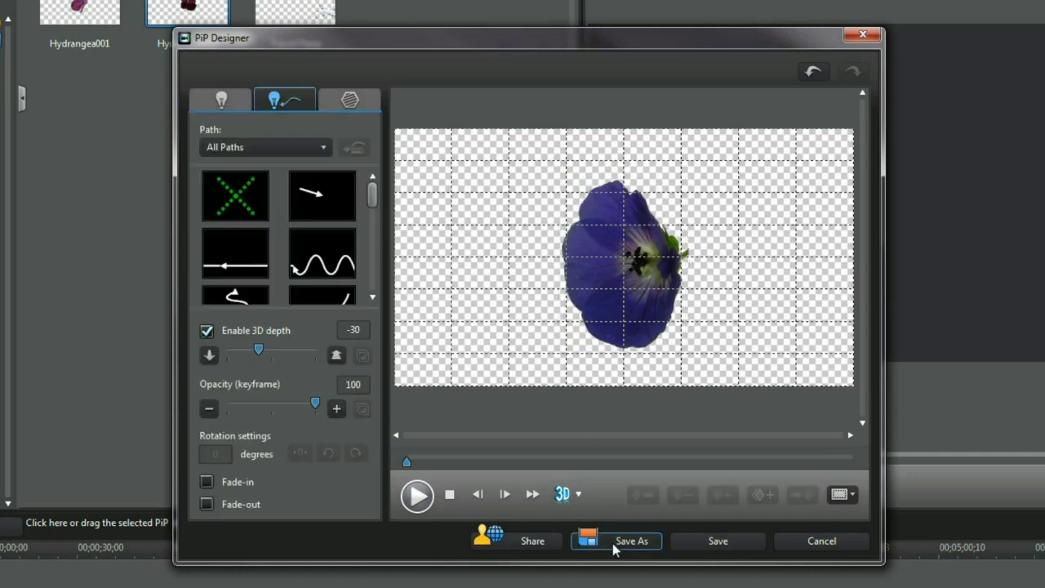
Save the geranium design as a new template named 'Geranium001'.
click(612, 542)
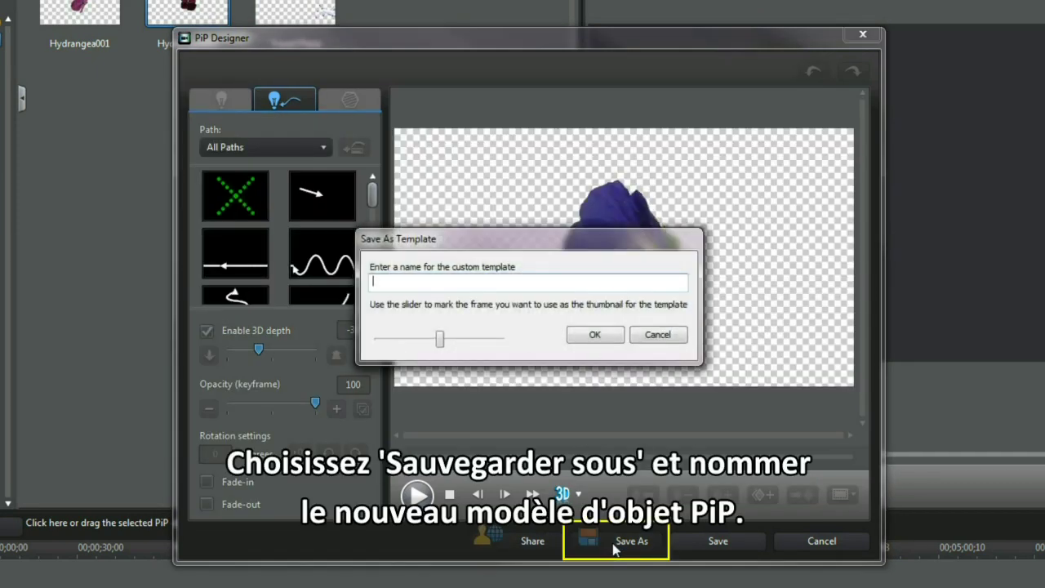
text(Geranium001)
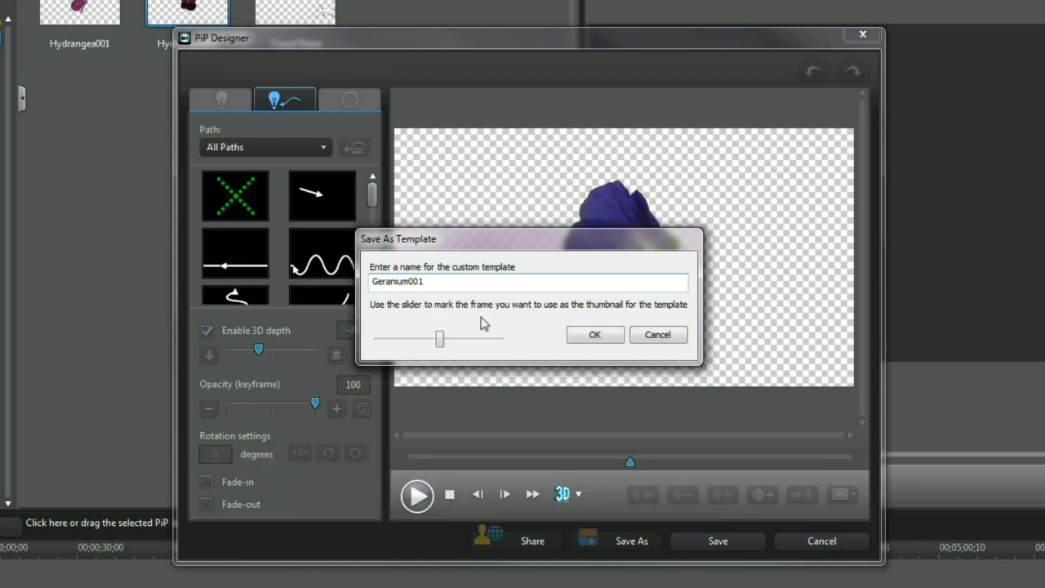
click(595, 334)
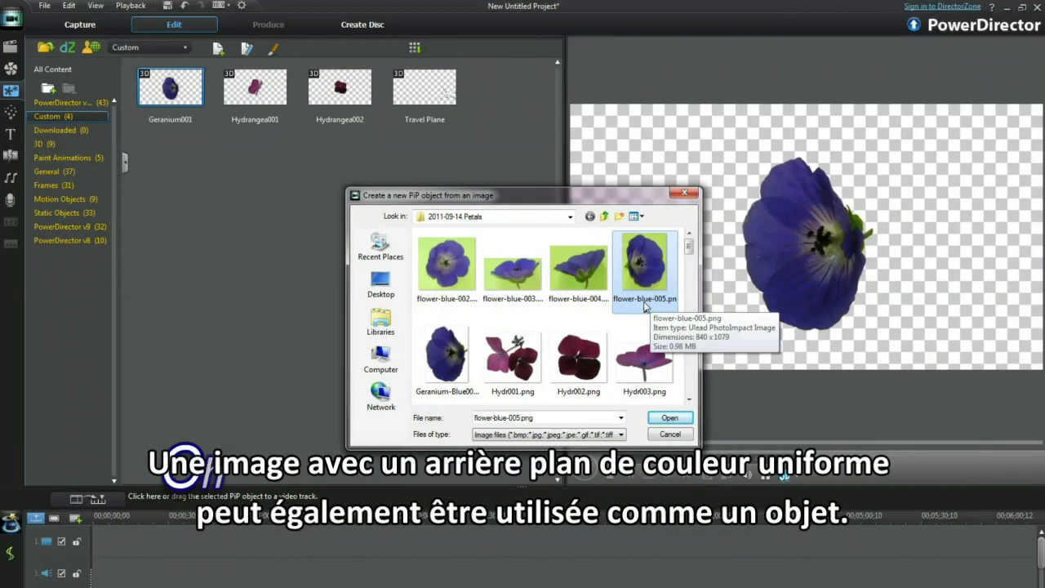
Open flower-blue-005.png as a new PiP object with chroma key turned on.
click(669, 419)
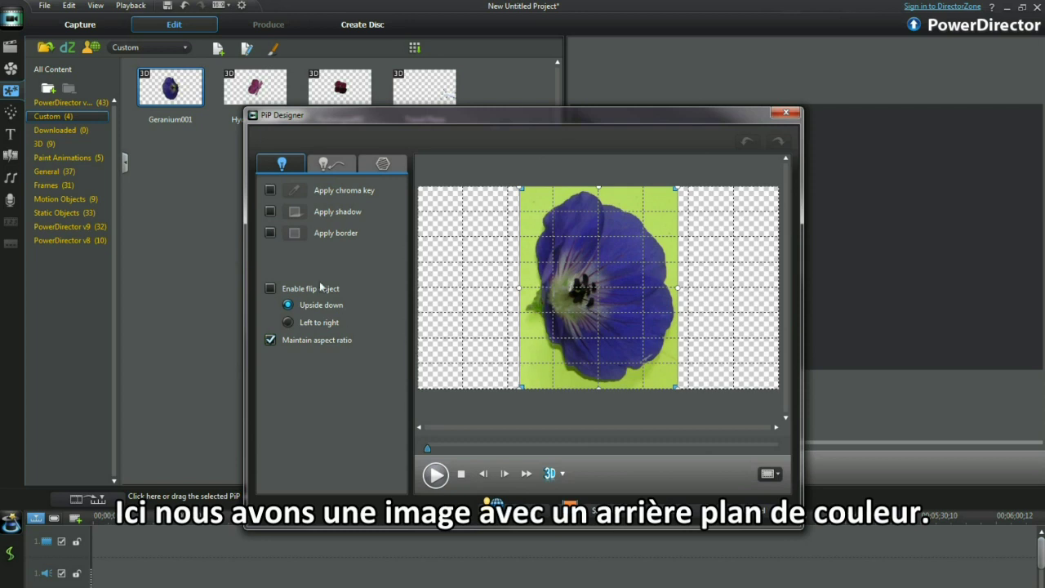
click(270, 190)
click(295, 191)
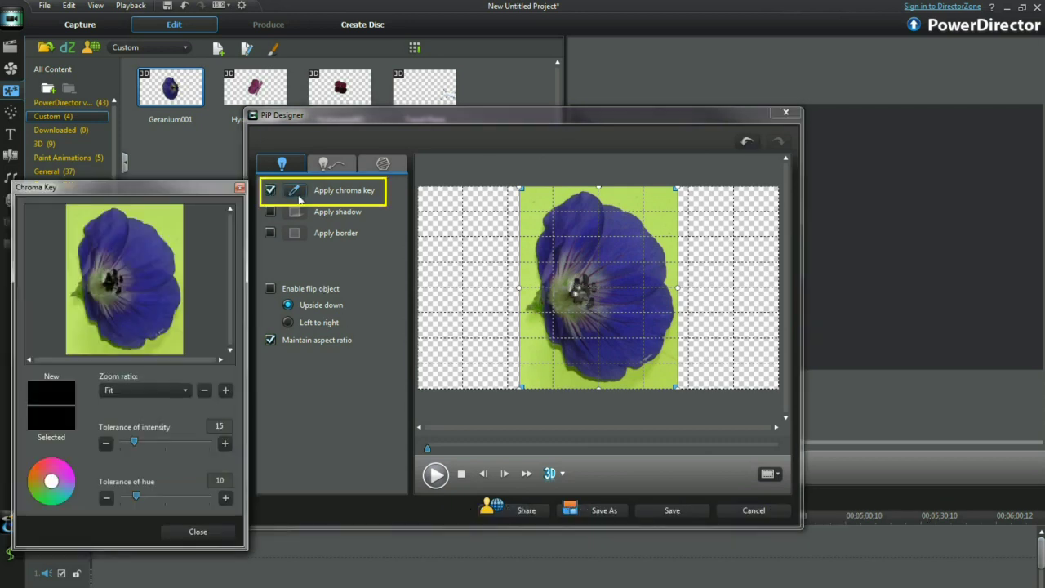
Key out the green background, tune the intensity tolerance, then discard the flower unsaved.
click(179, 338)
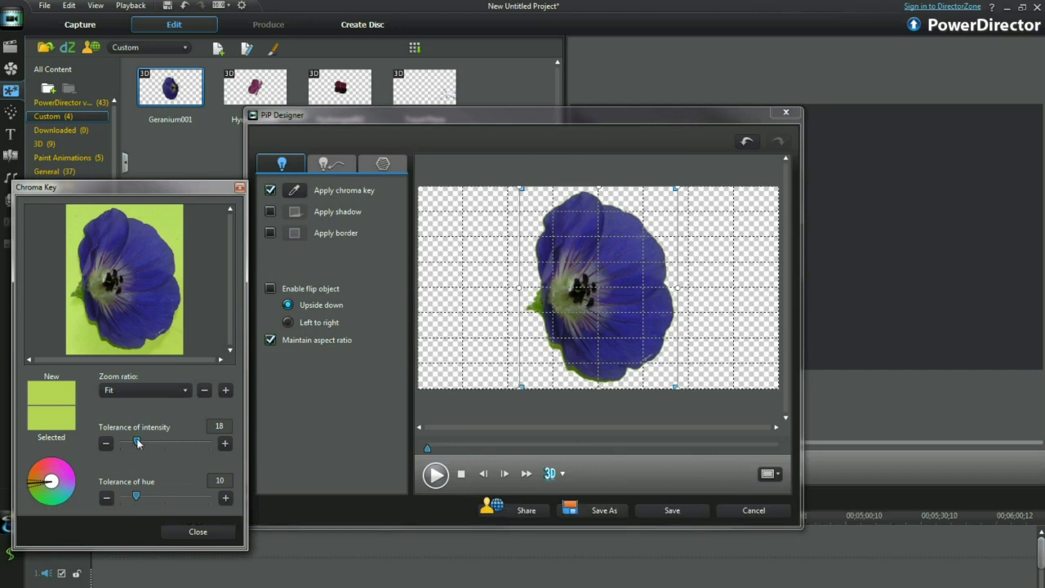
drag(137, 443, 140, 444)
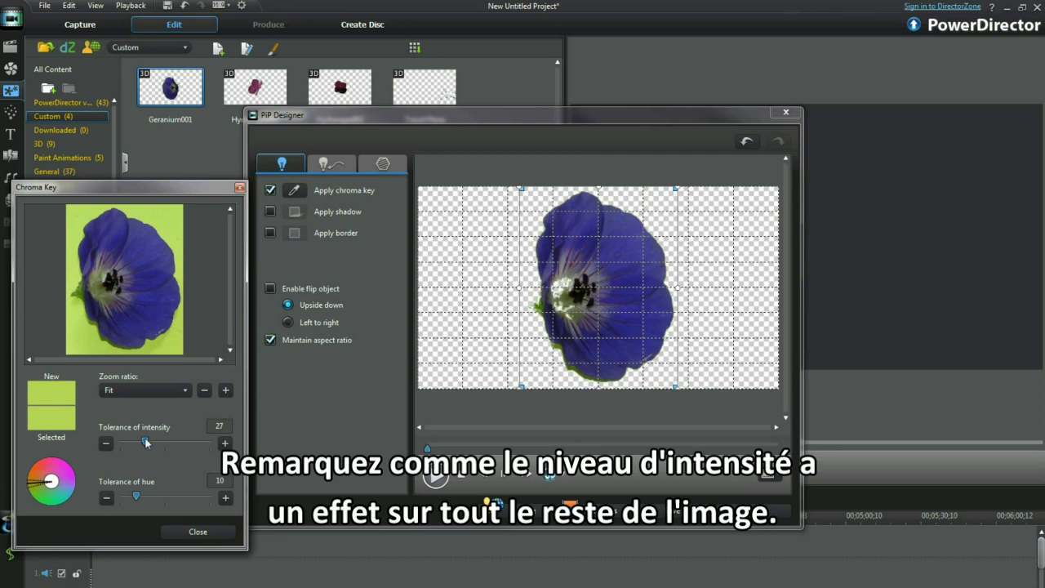
drag(143, 442, 153, 442)
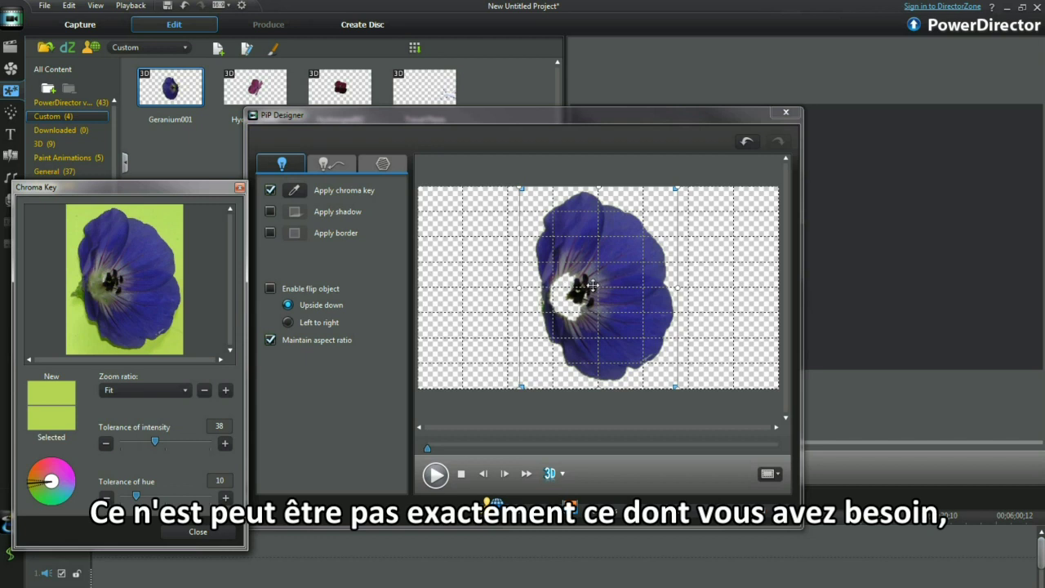
drag(154, 445, 142, 449)
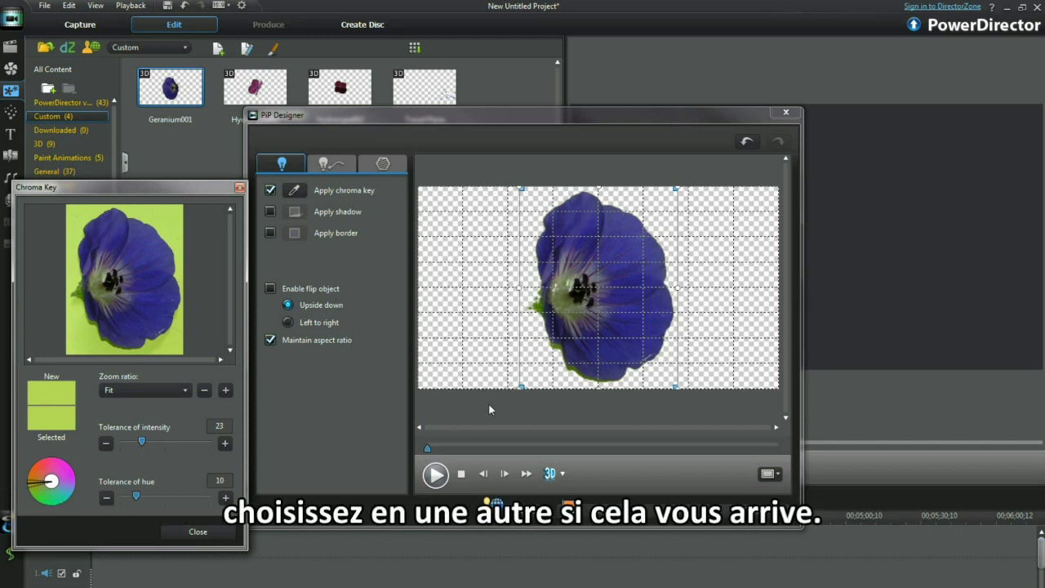
click(198, 531)
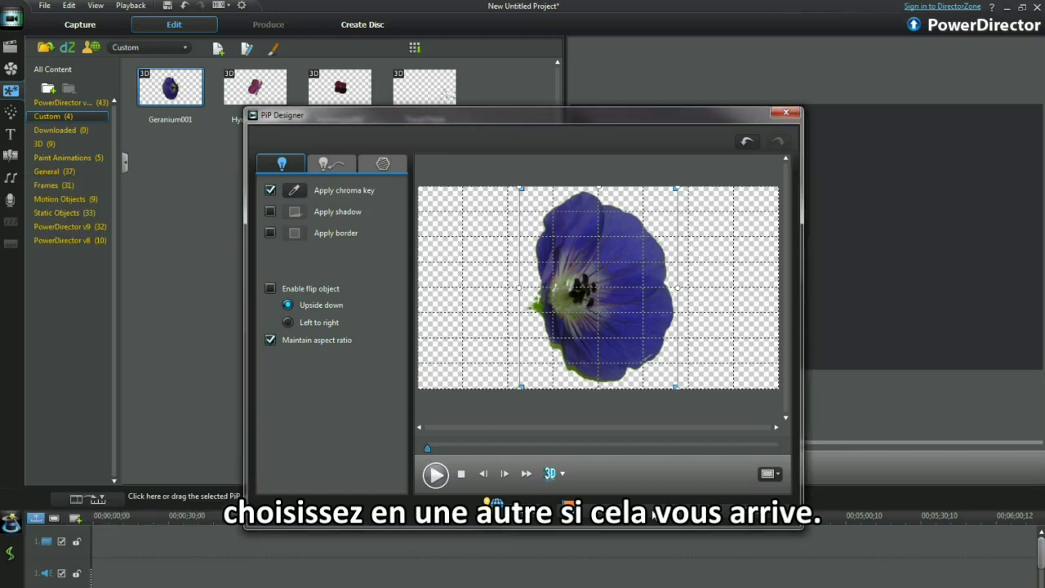
click(752, 512)
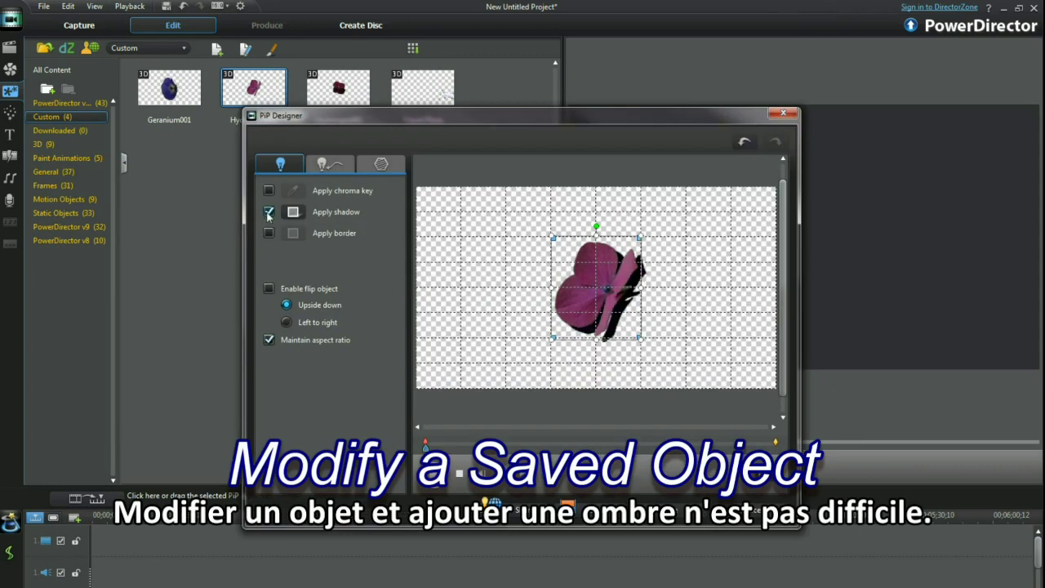
Enable Hydrangea001's shadow and roughly set its transparency and distance.
click(293, 211)
drag(123, 326, 150, 329)
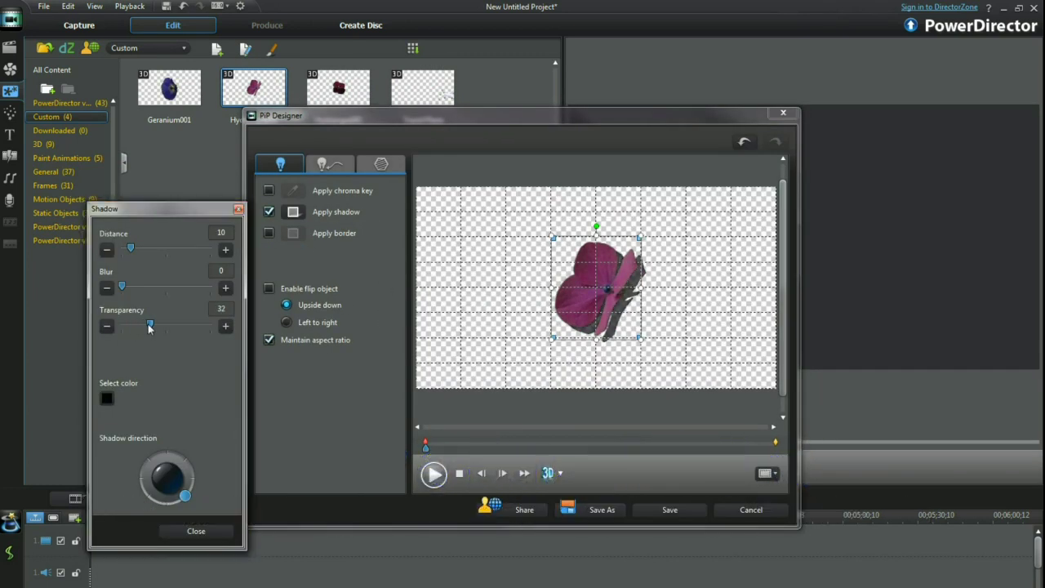
drag(131, 249, 127, 251)
Make the shadow pure blue, then fine-tune transparency to 23 and distance to 6.
click(107, 399)
click(121, 351)
click(104, 352)
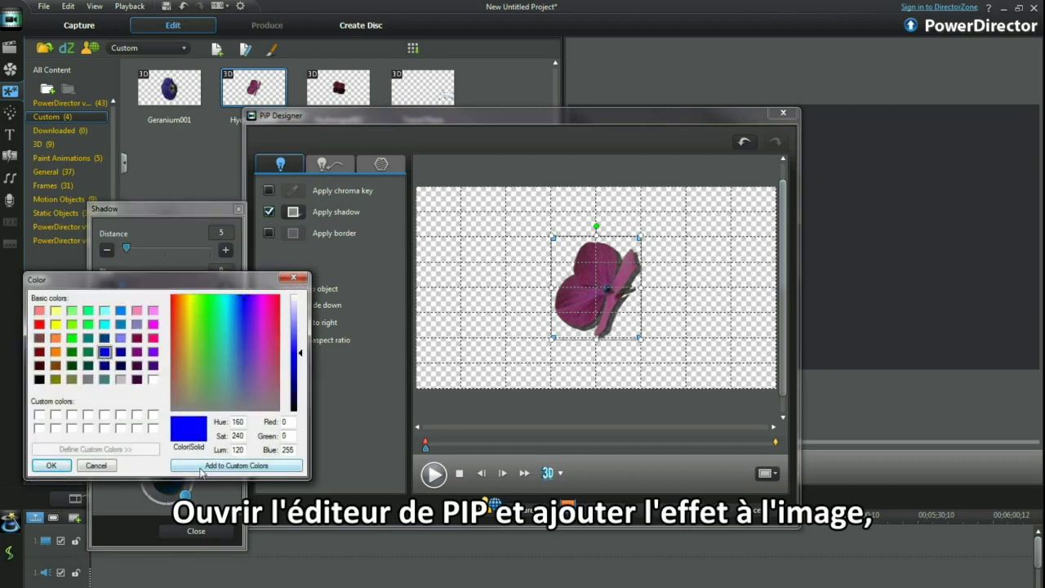
click(51, 465)
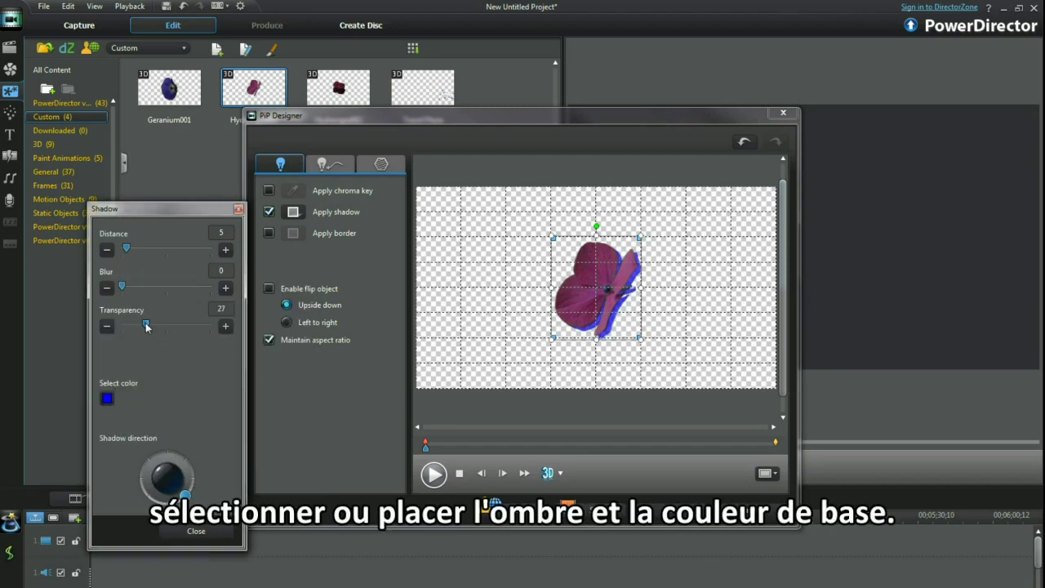
drag(149, 325, 141, 325)
mouse_move(126, 249)
mouse_down()
mouse_move(149, 251)
mouse_move(128, 257)
mouse_move(180, 288)
mouse_move(211, 287)
mouse_move(155, 251)
mouse_move(128, 253)
mouse_up()
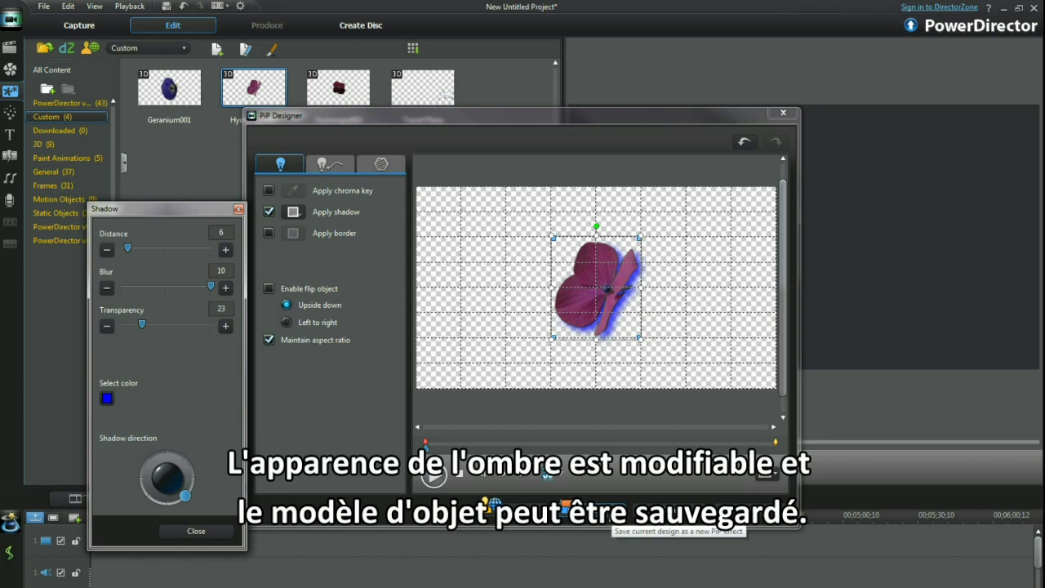